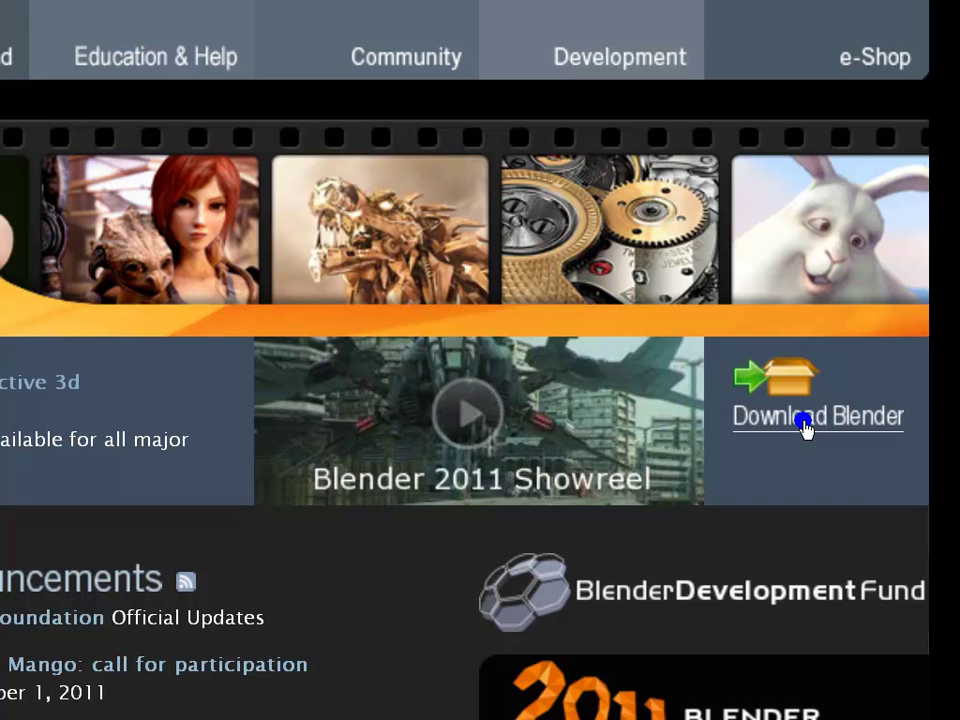
Open the Blender 2.59 download page and scroll to the Windows 32 and 64 bit downloads
left_click(806, 427)
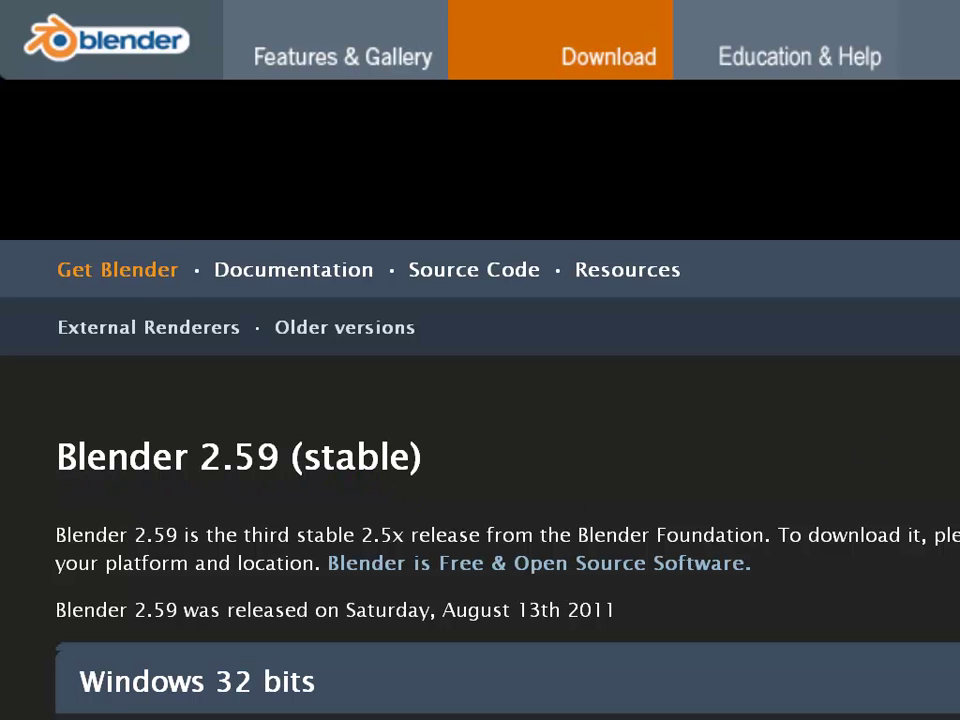
scroll(480, 400, "down", 5)
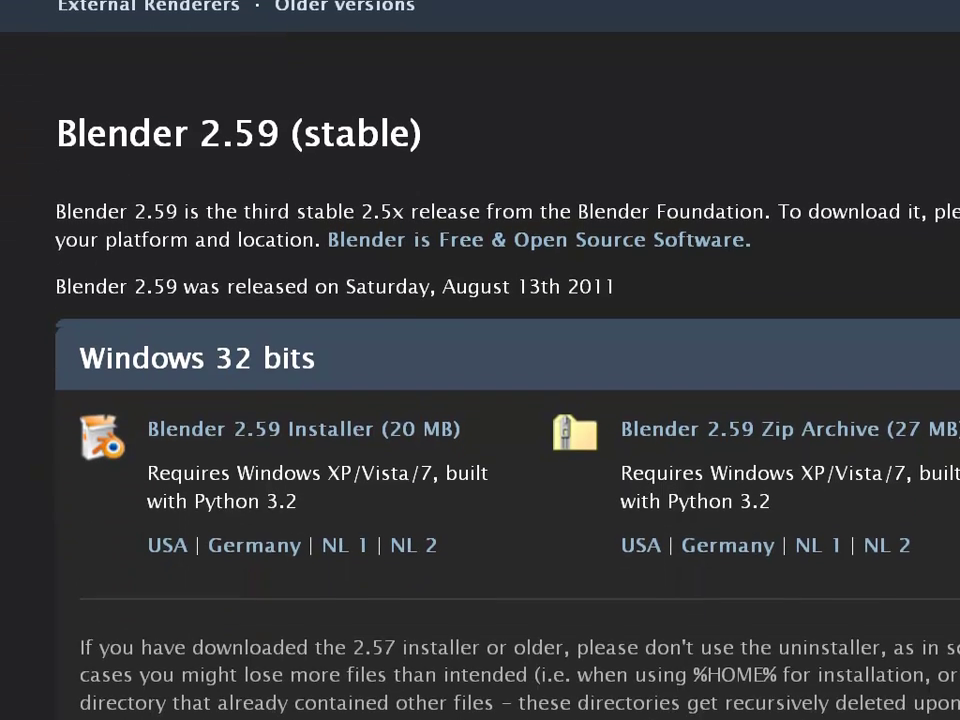
scroll(480, 400, "down", 2)
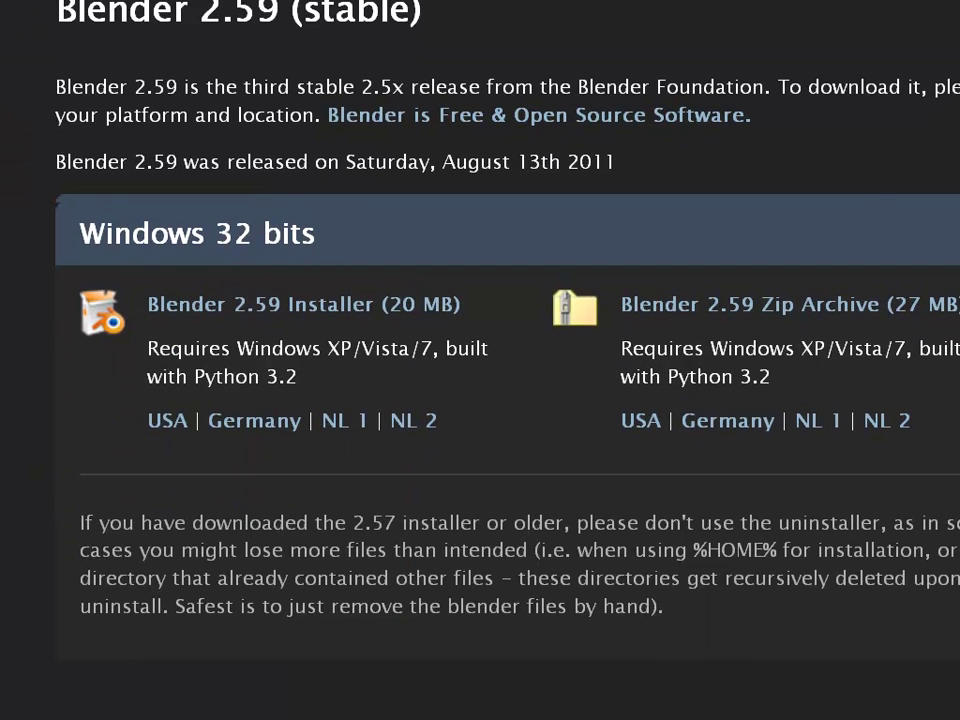
scroll(480, 400, "down", 8)
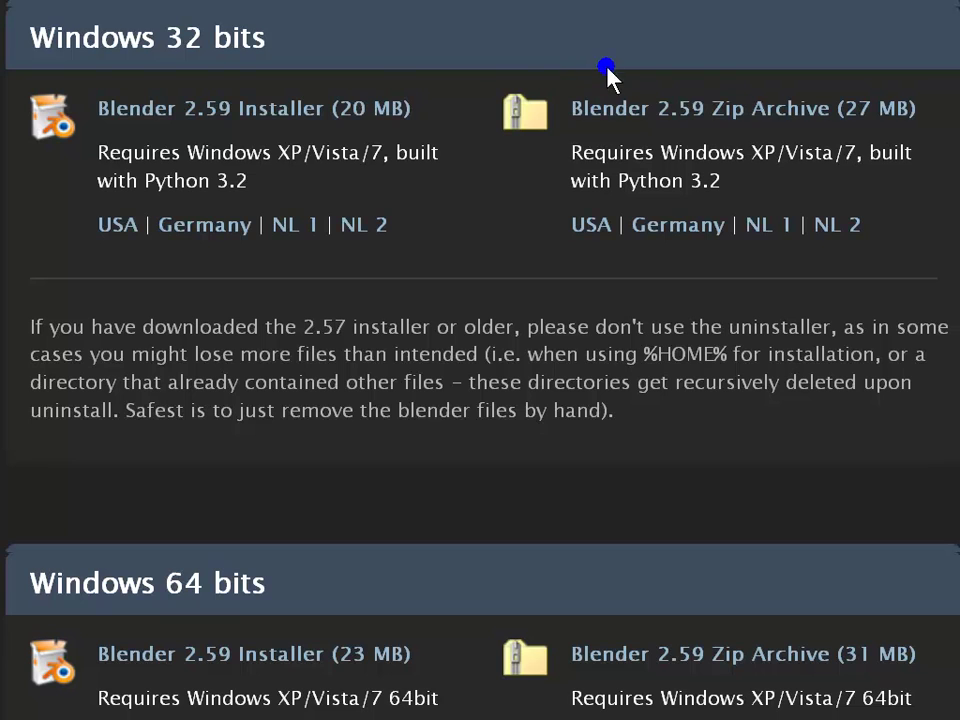
Download the Windows 32-bit zip archive (27.1 MB) and save it to the Desktop
left_click(660, 118)
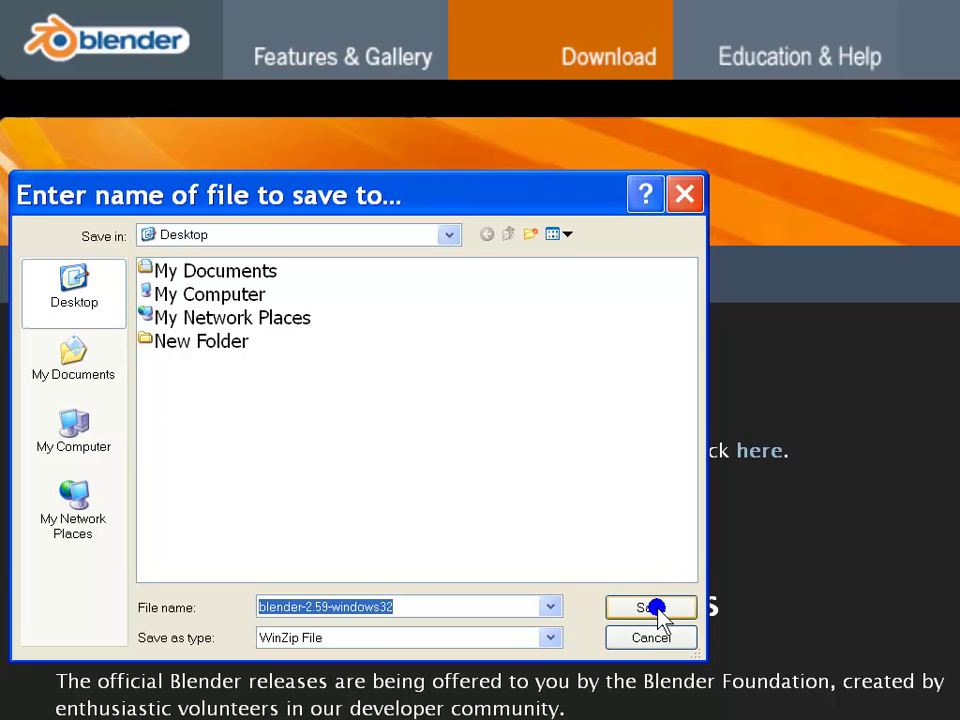
left_click(655, 609)
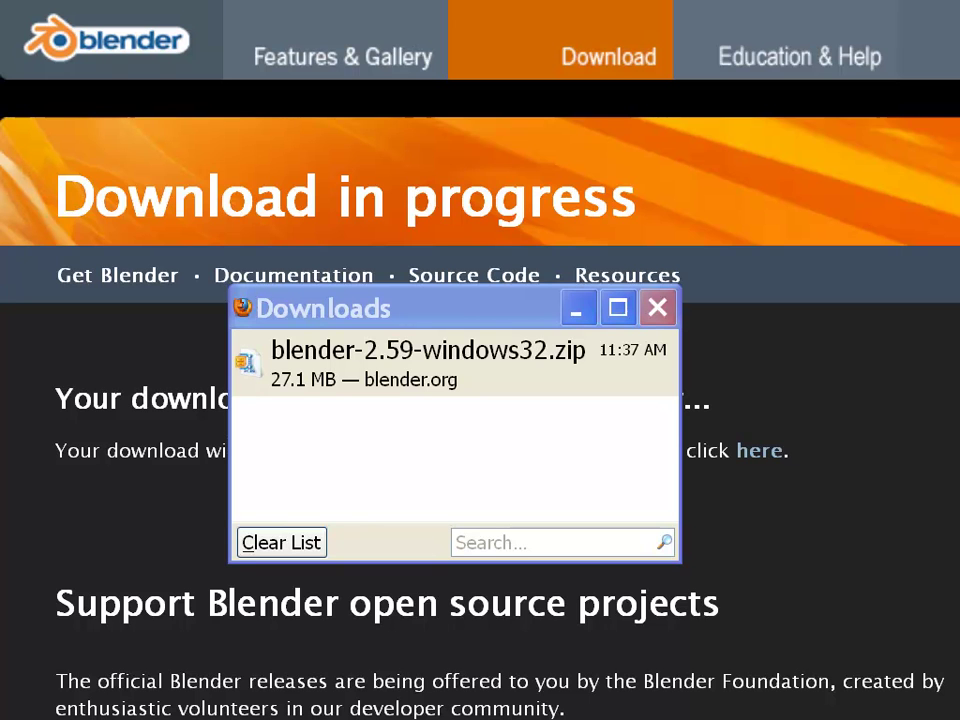
Open the Desktop folder holding blender-2.59-windows32.zip and open the archive in WinZip
left_click(475, 297)
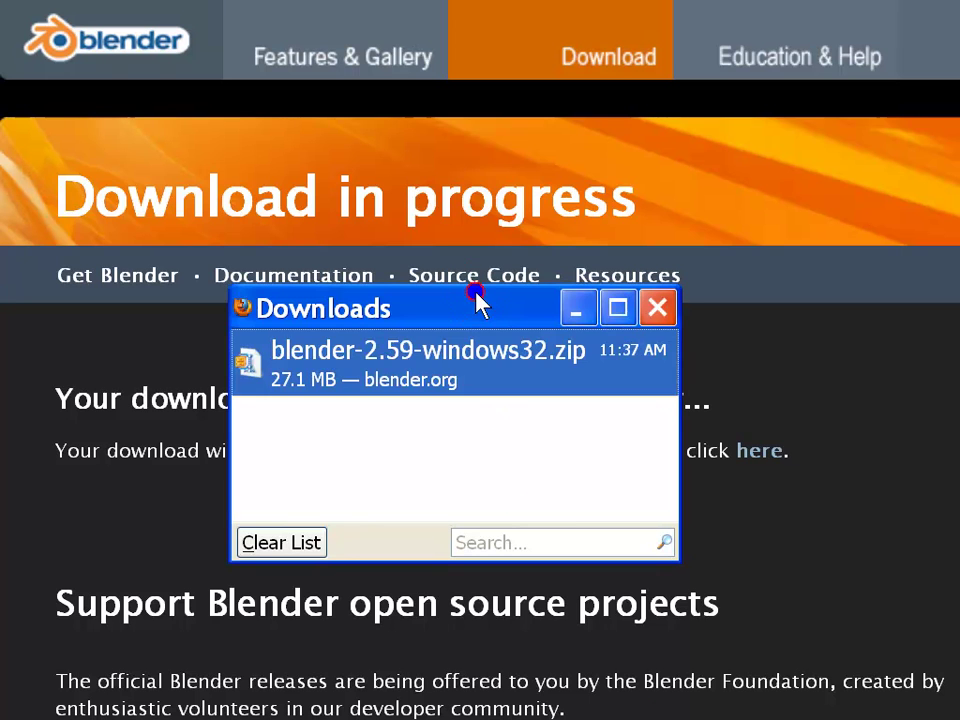
right_click(460, 363)
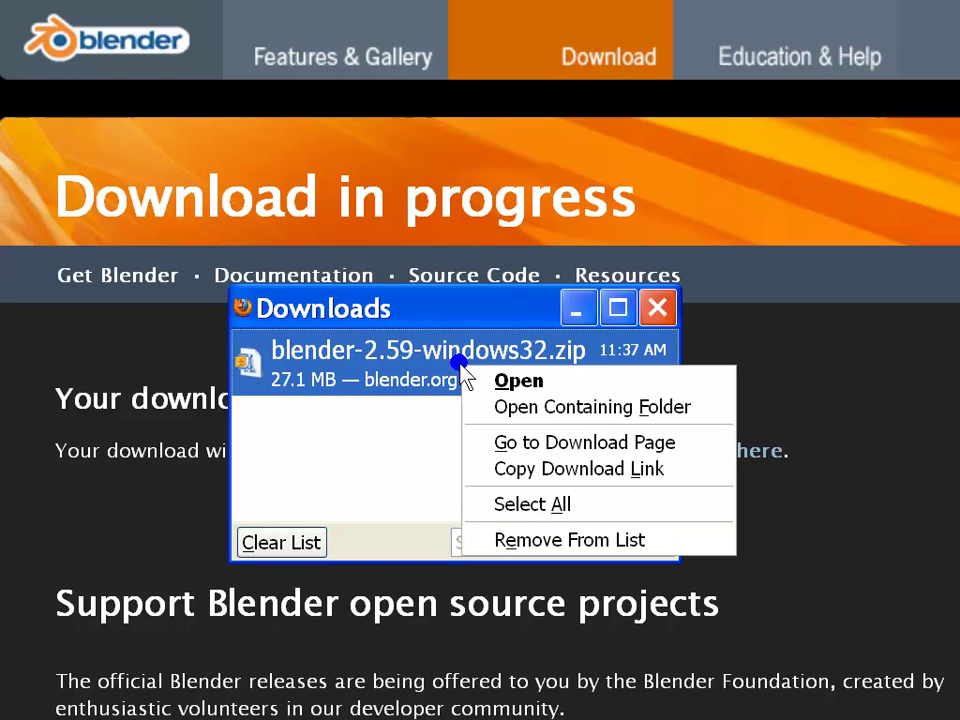
left_click(537, 407)
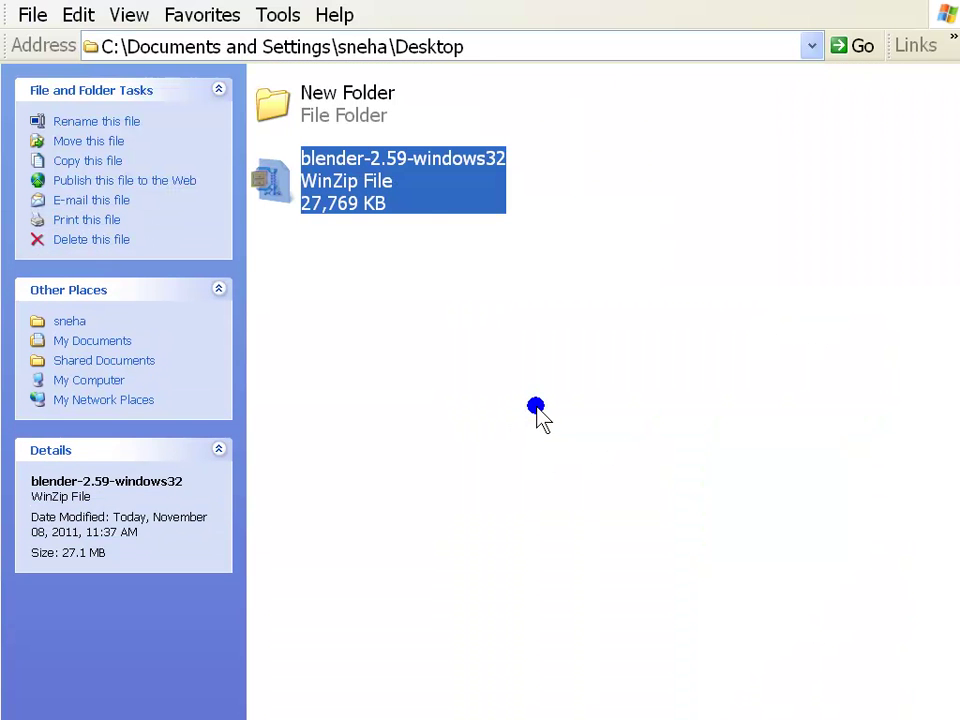
double_click(357, 194)
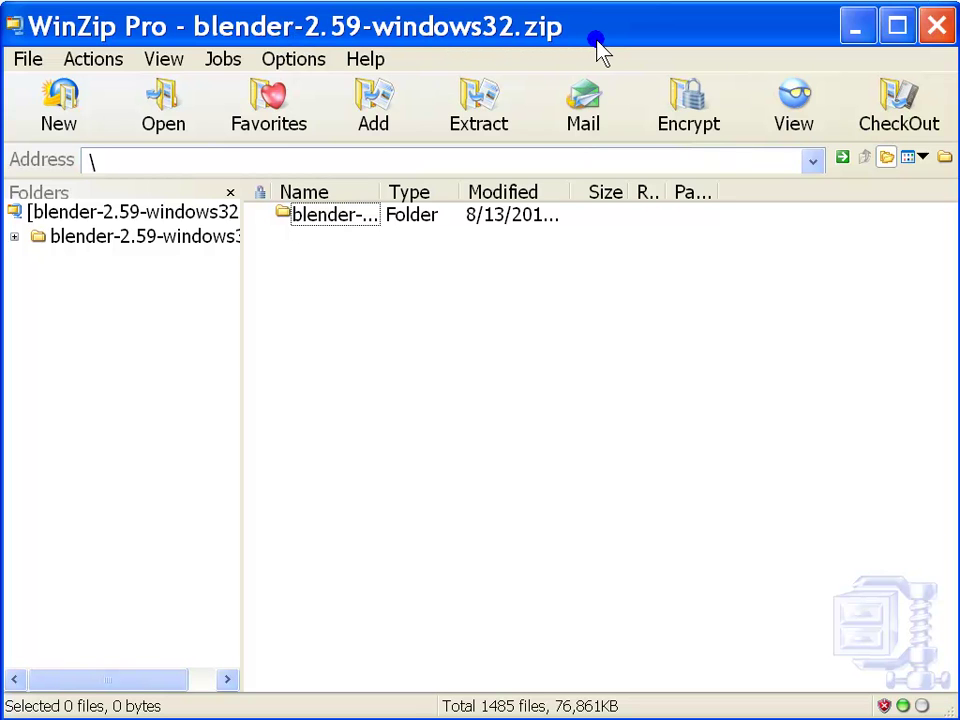
Extract all the archive's files into My Documents
left_click(476, 115)
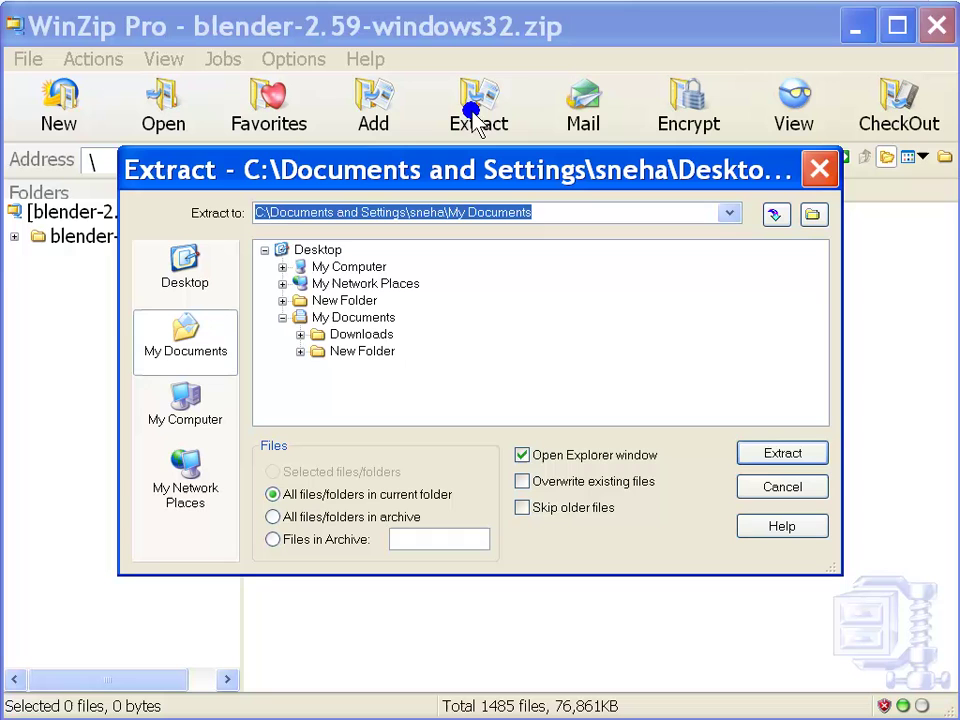
left_click(183, 345)
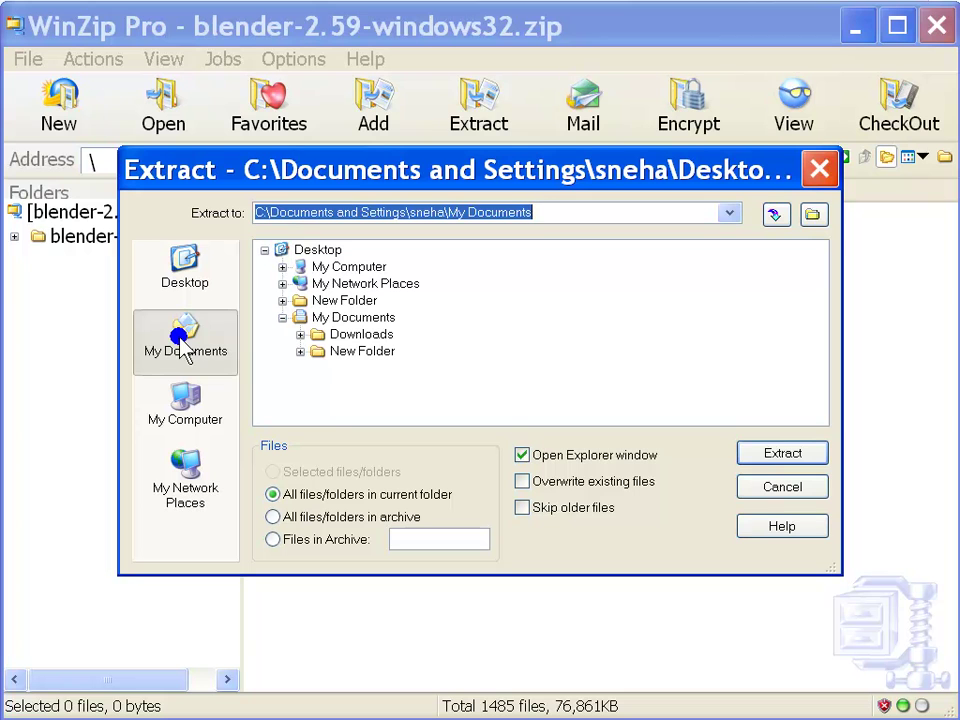
left_click(785, 452)
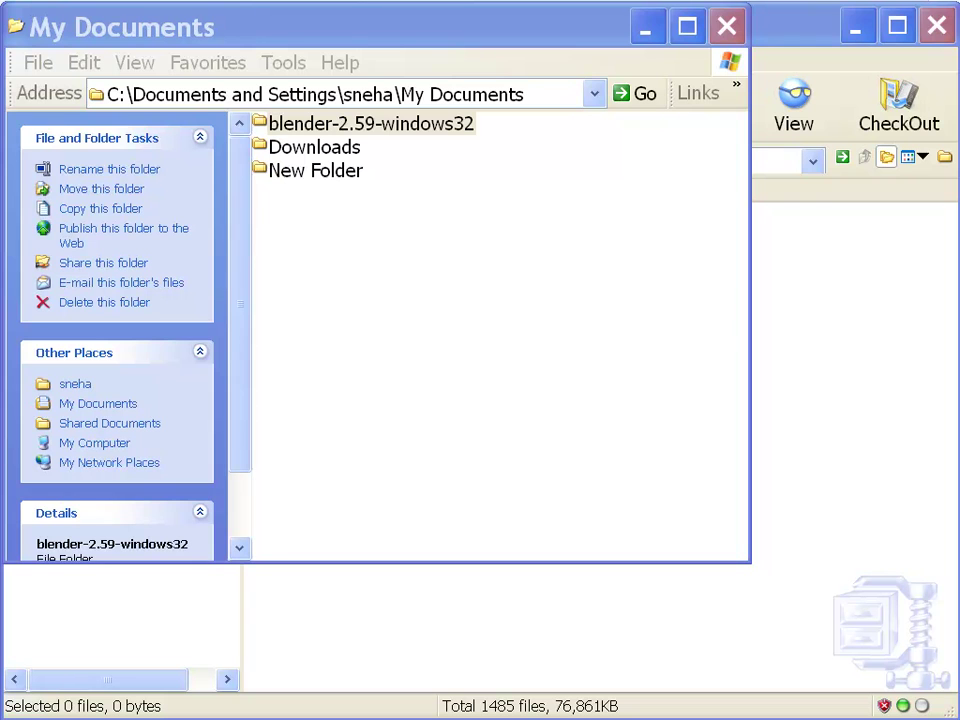
Open the extracted blender-2.59-windows32 folder and run blender, allowing the unverified application
left_click(401, 130)
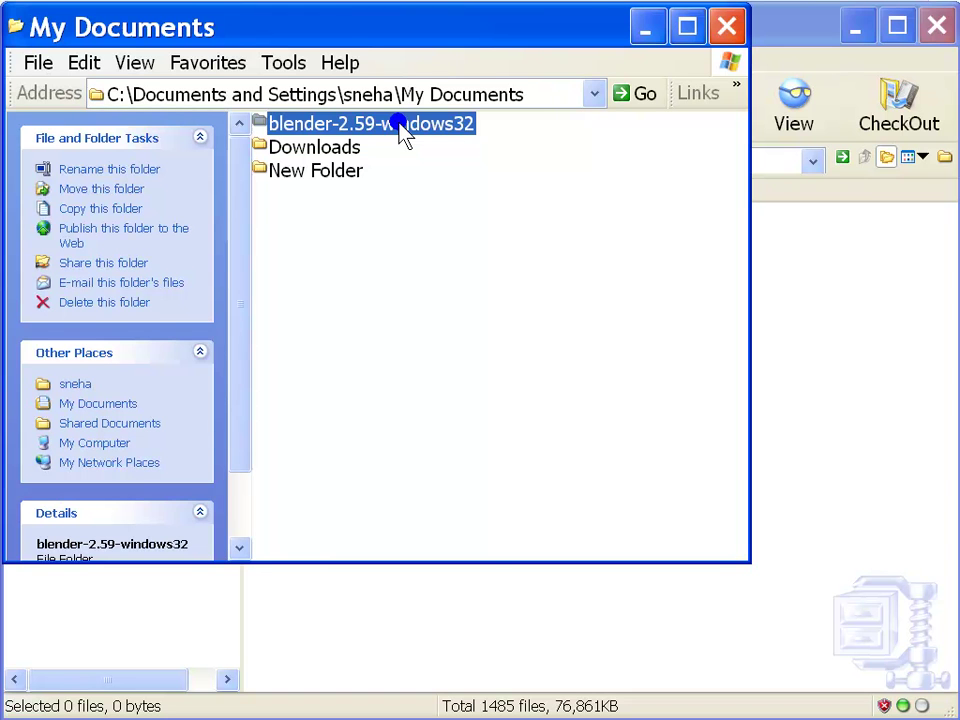
double_click(401, 130)
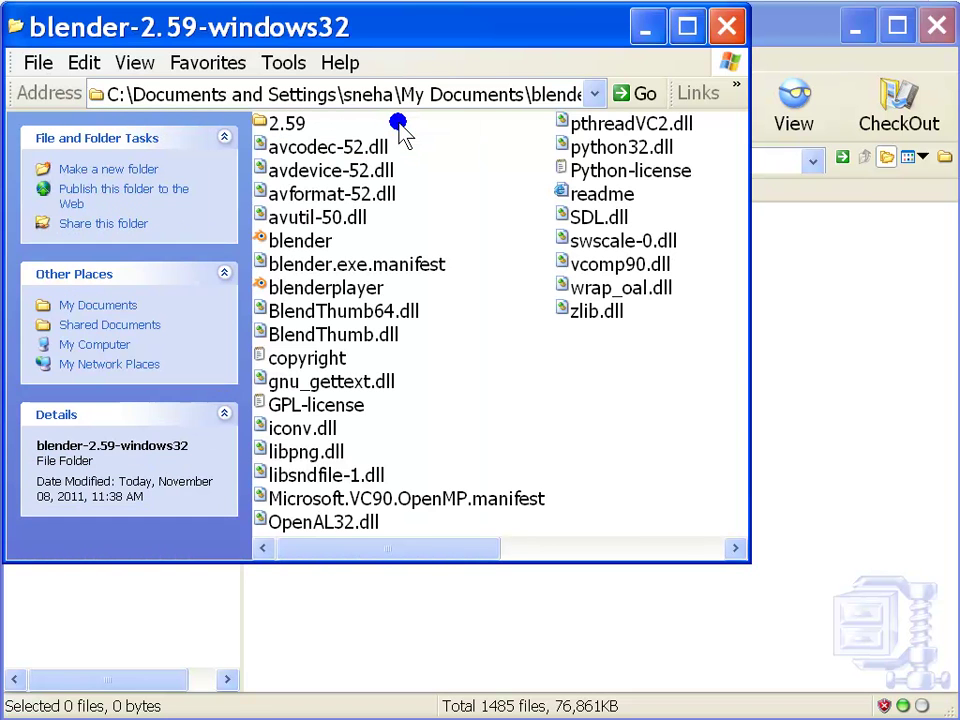
double_click(319, 239)
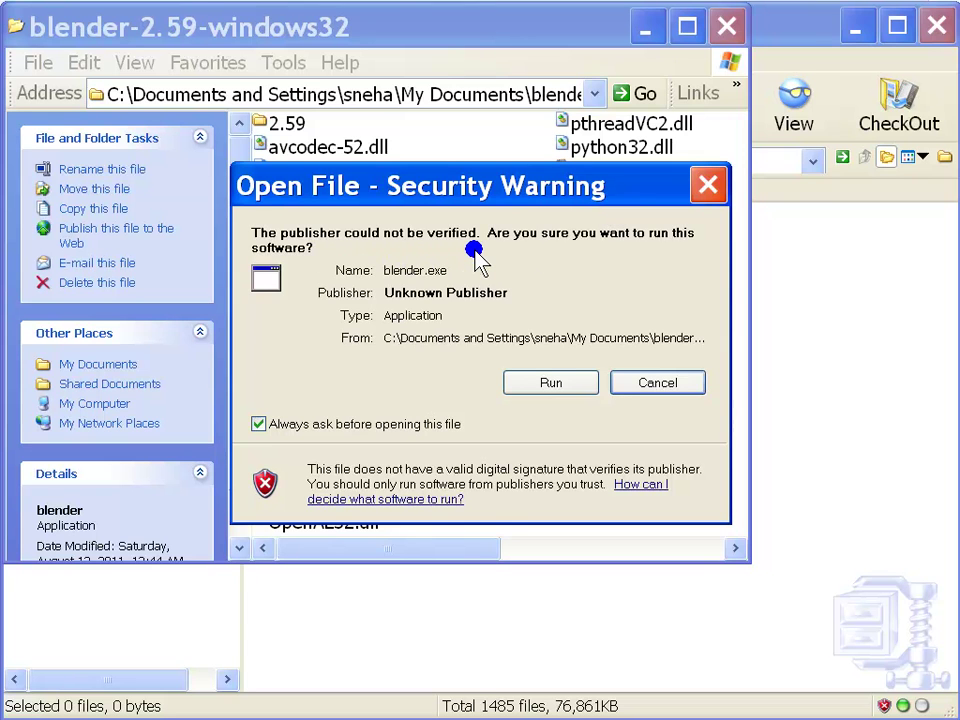
left_click(553, 383)
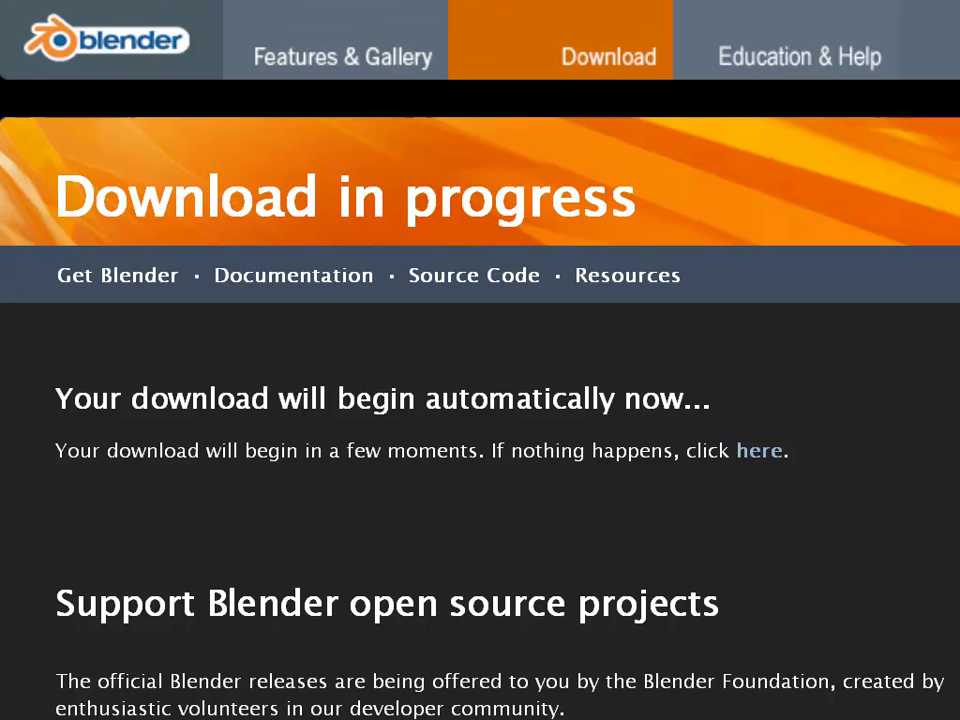
Return to the download page and request the 20 MB Windows 32-bit Blender 2.59 installer
left_click(598, 60)
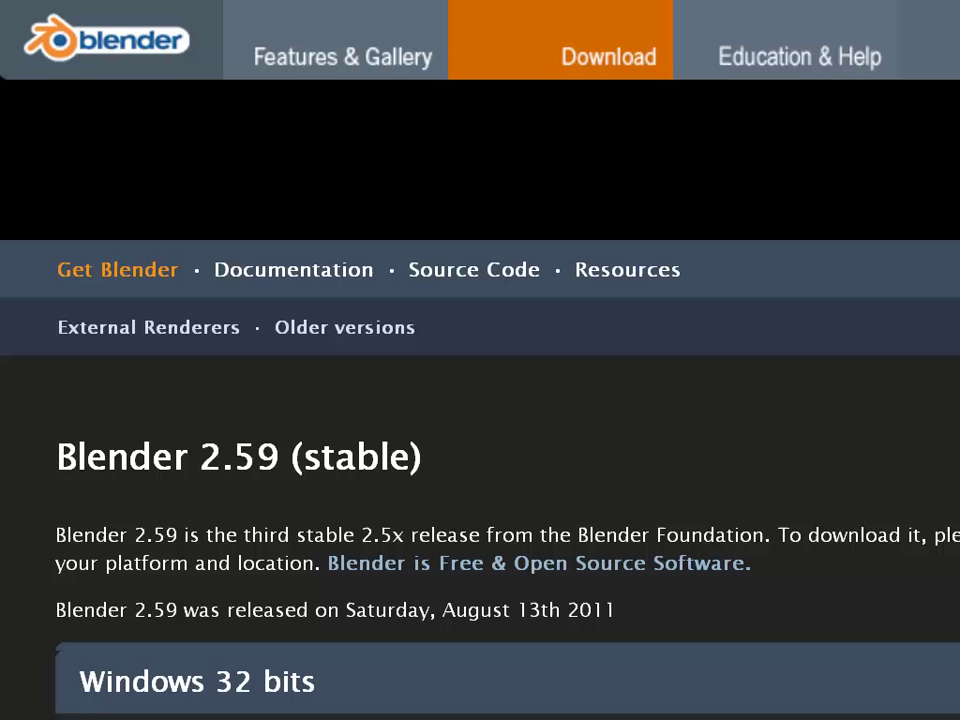
scroll(480, 400, "down", 3)
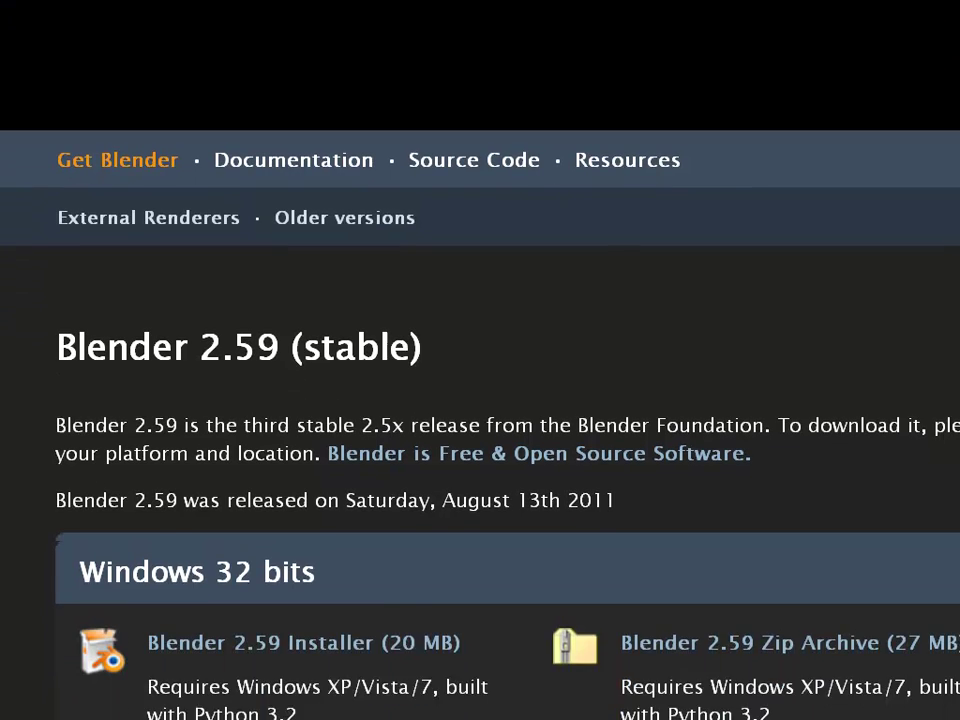
scroll(480, 400, "down", 5)
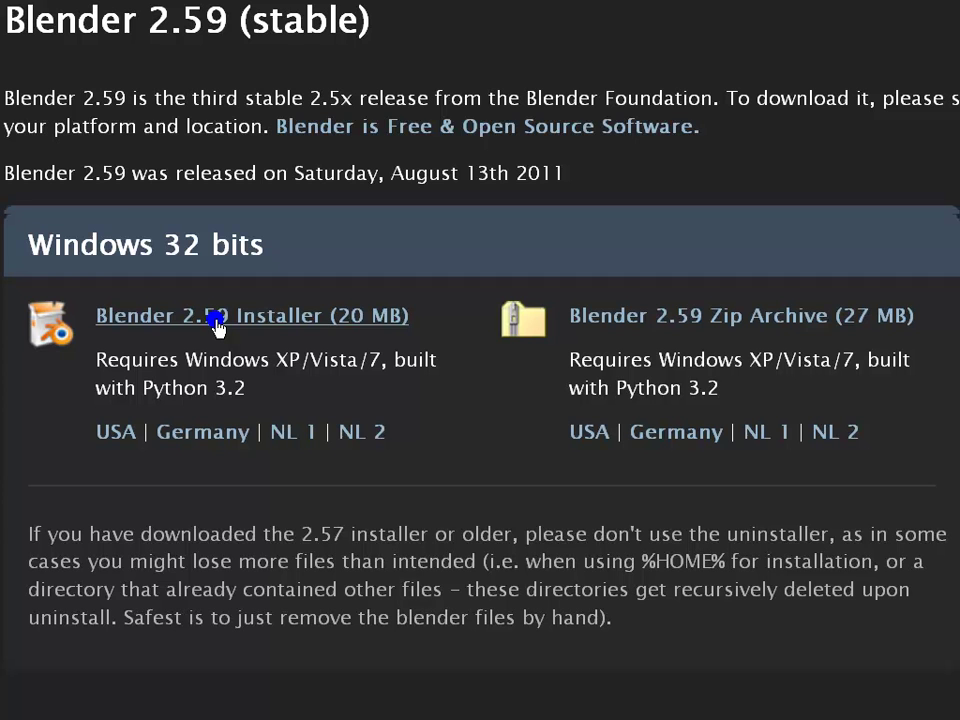
left_click(216, 316)
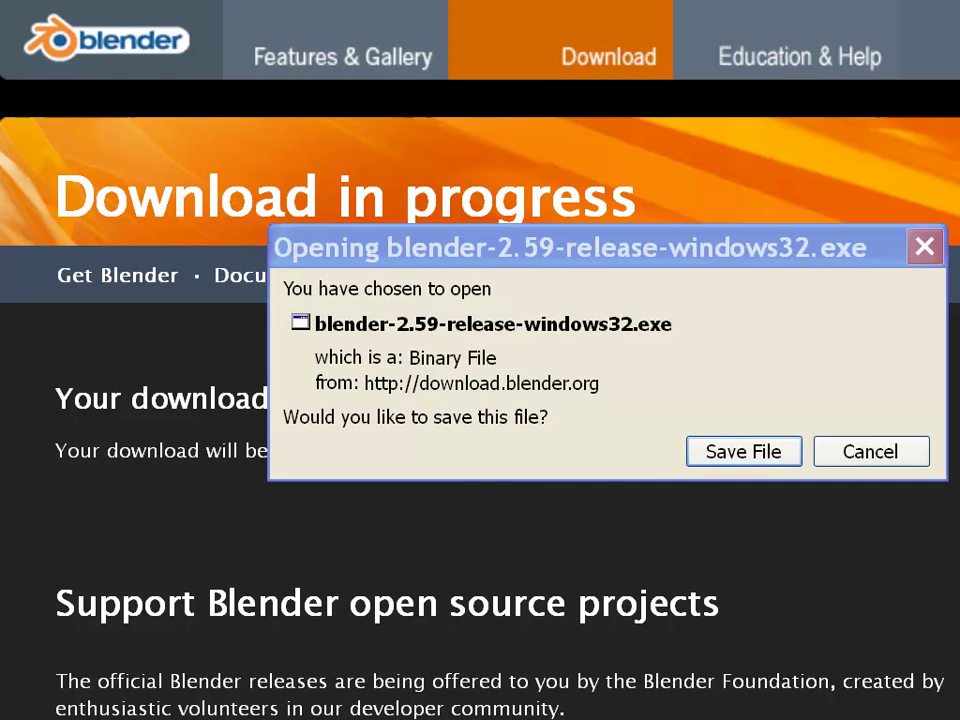
Save blender-2.59-release-windows32.exe and bring up the Downloads folder window
key("Return")
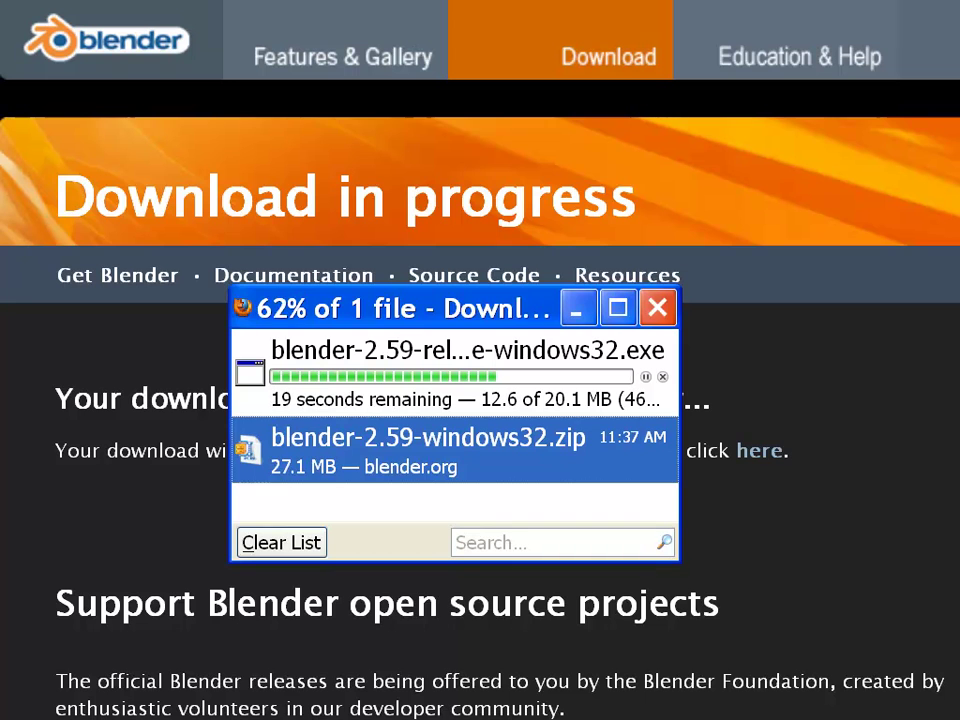
left_click(380, 714)
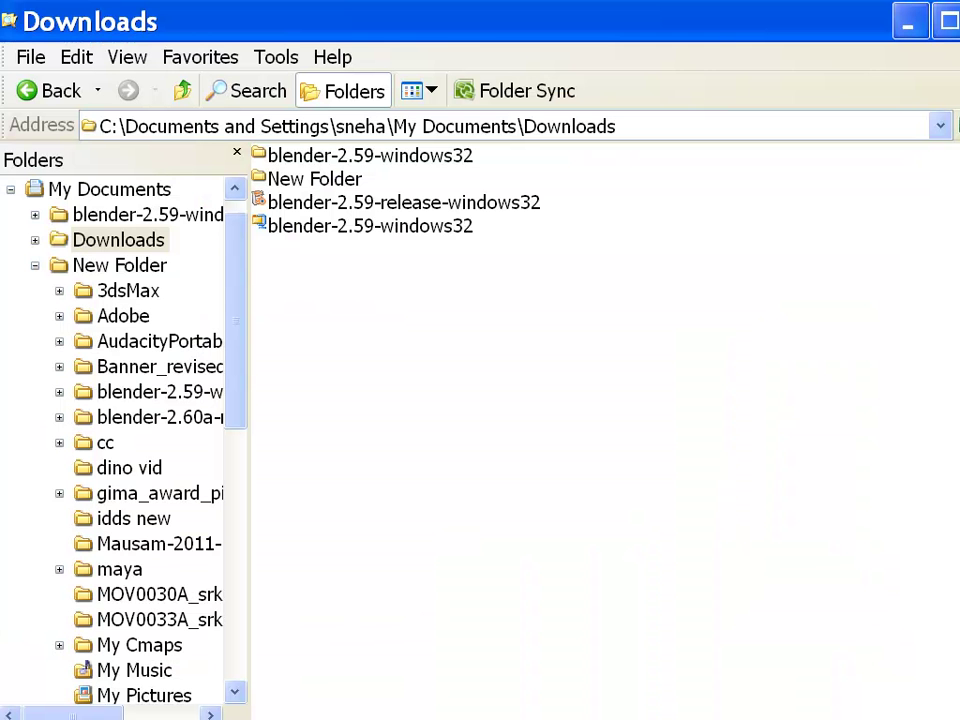
Launch the blender-2.59-release-windows32 installer from the Downloads folder
left_click(400, 204)
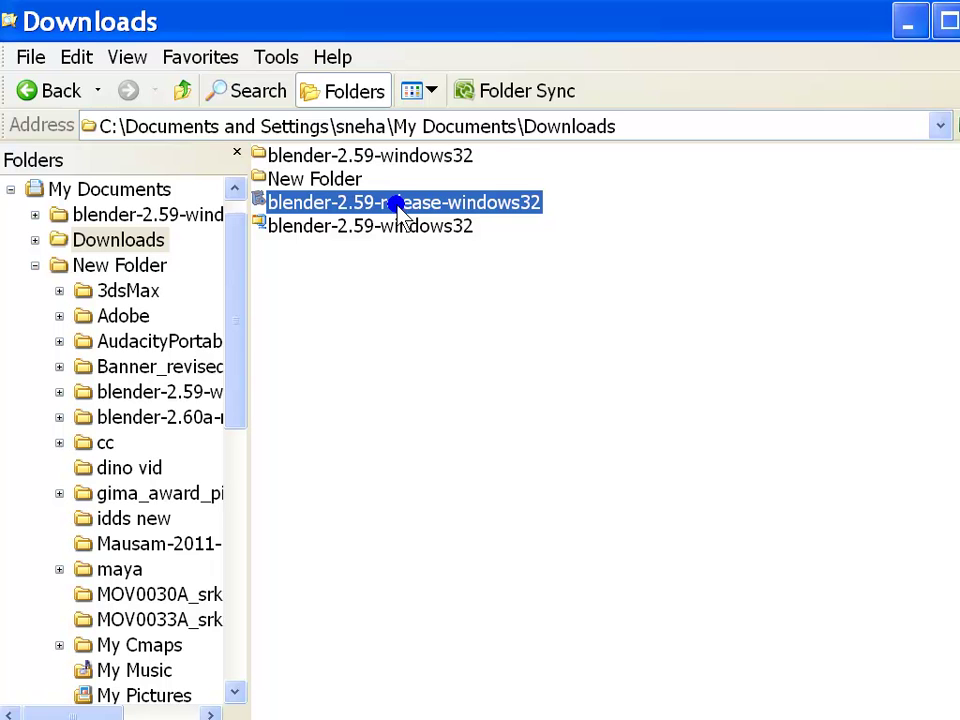
double_click(400, 204)
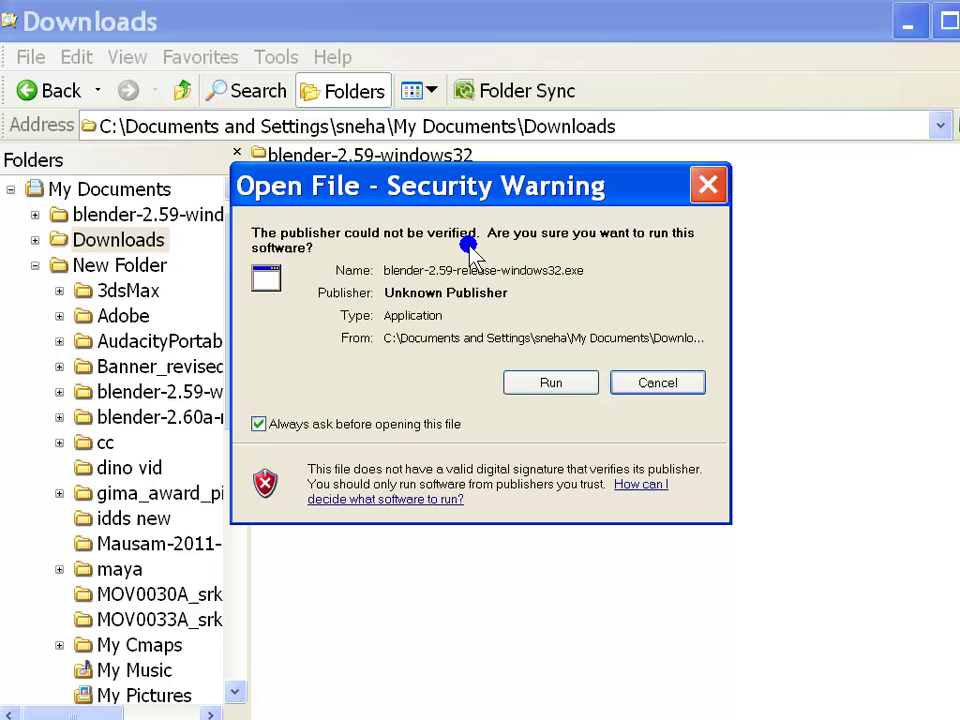
Allow the installer to run, pass the welcome page, and read the license to its end
left_click(553, 381)
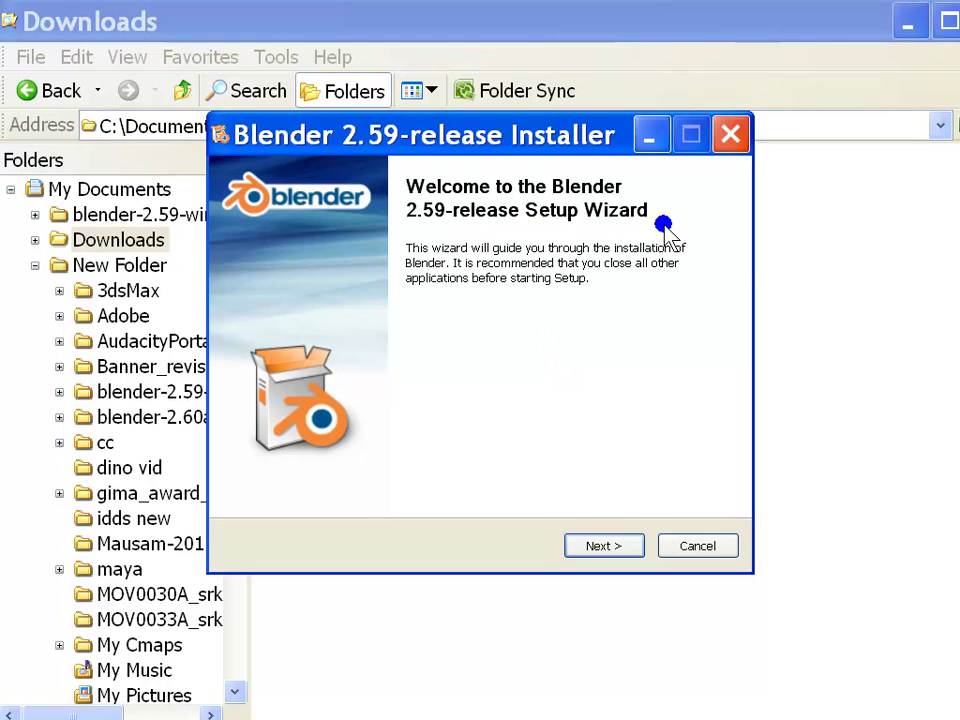
left_click(597, 546)
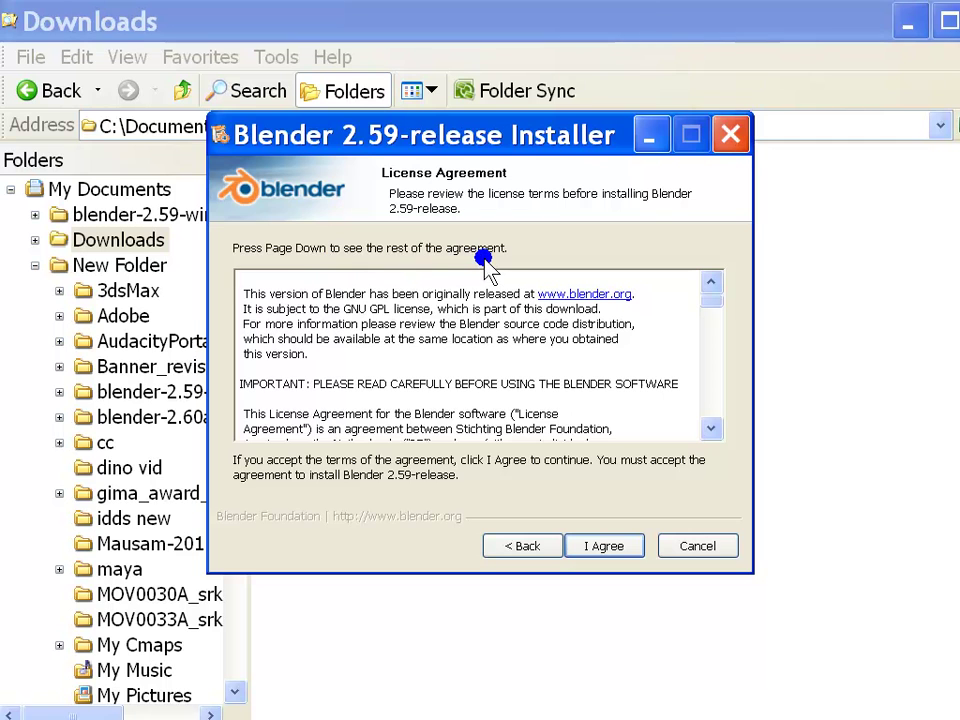
key("Page_Down")
key("Page_Down")
key("Page_Down")
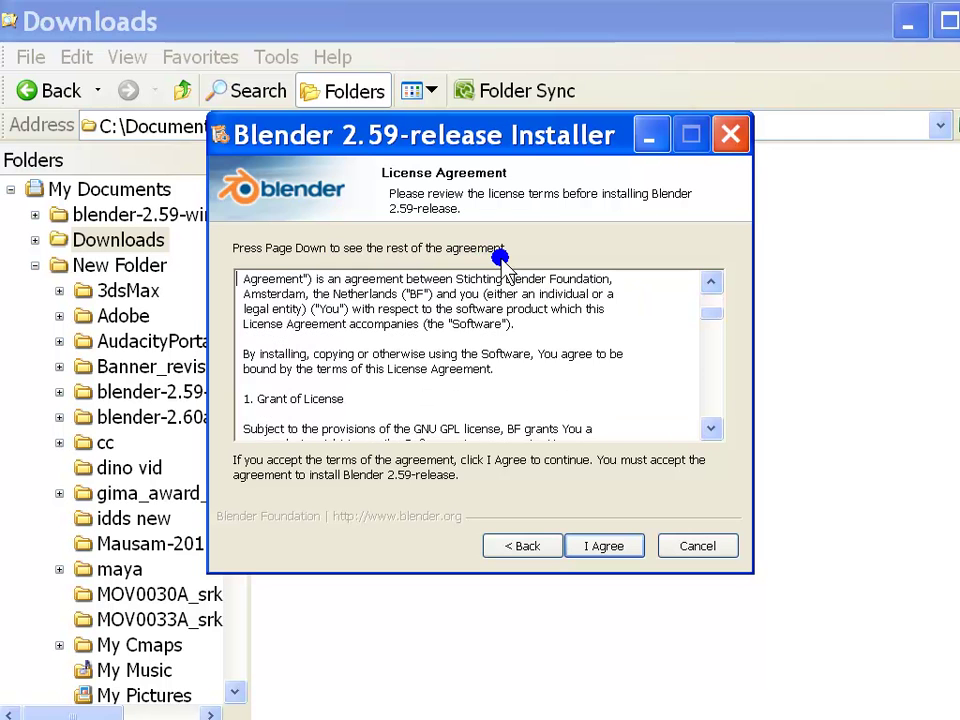
key("Page_Down")
key("Page_Down")
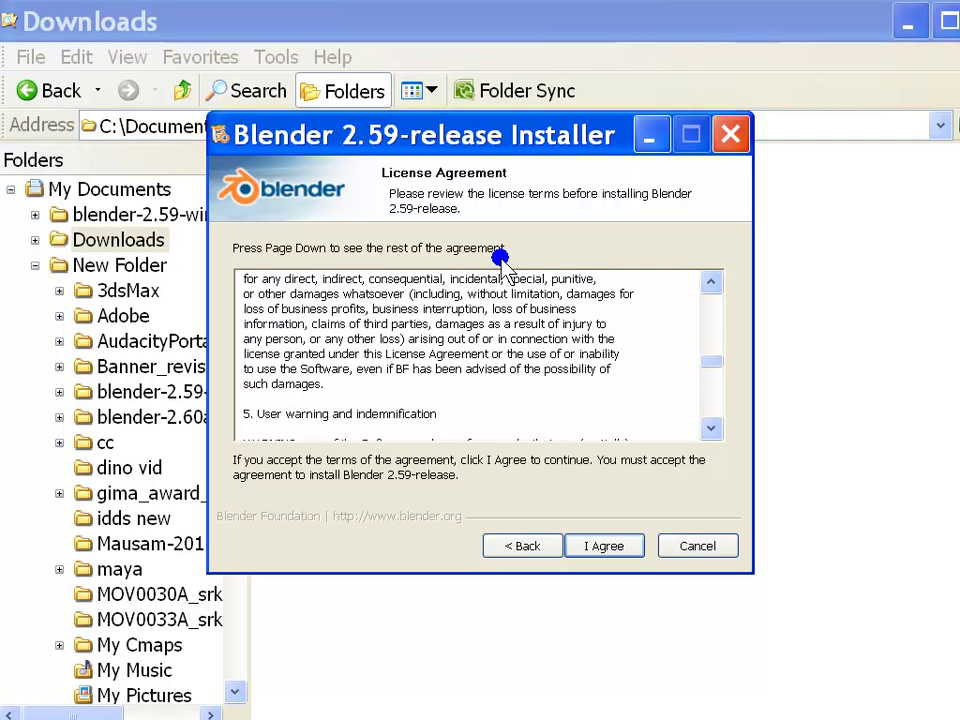
key("Page_Down")
key("Page_Down")
key("Page_Down")
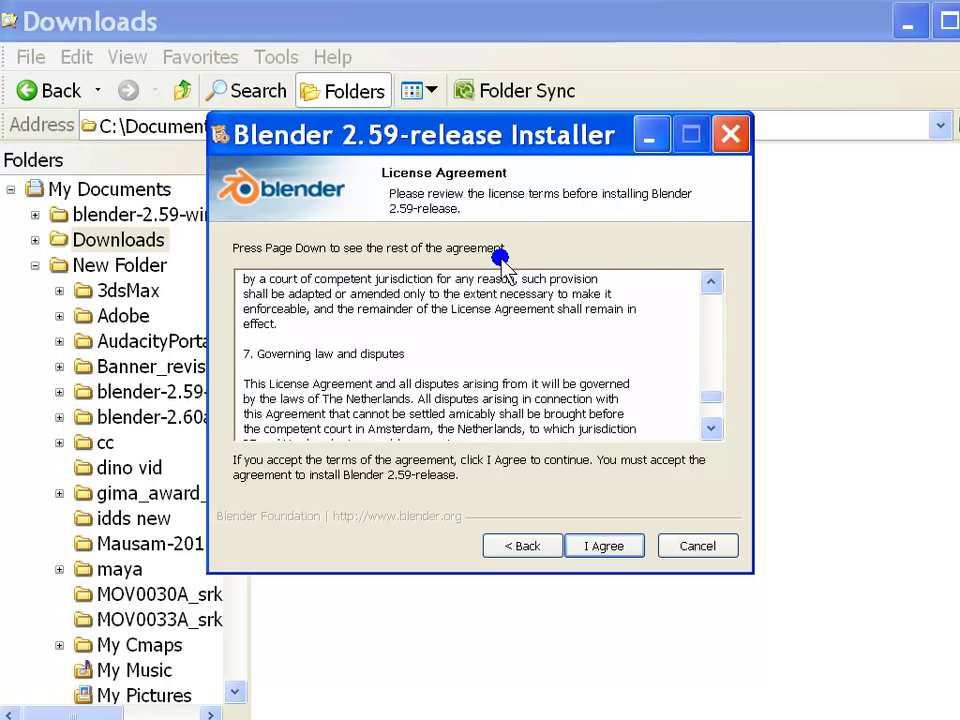
key("Page_Down")
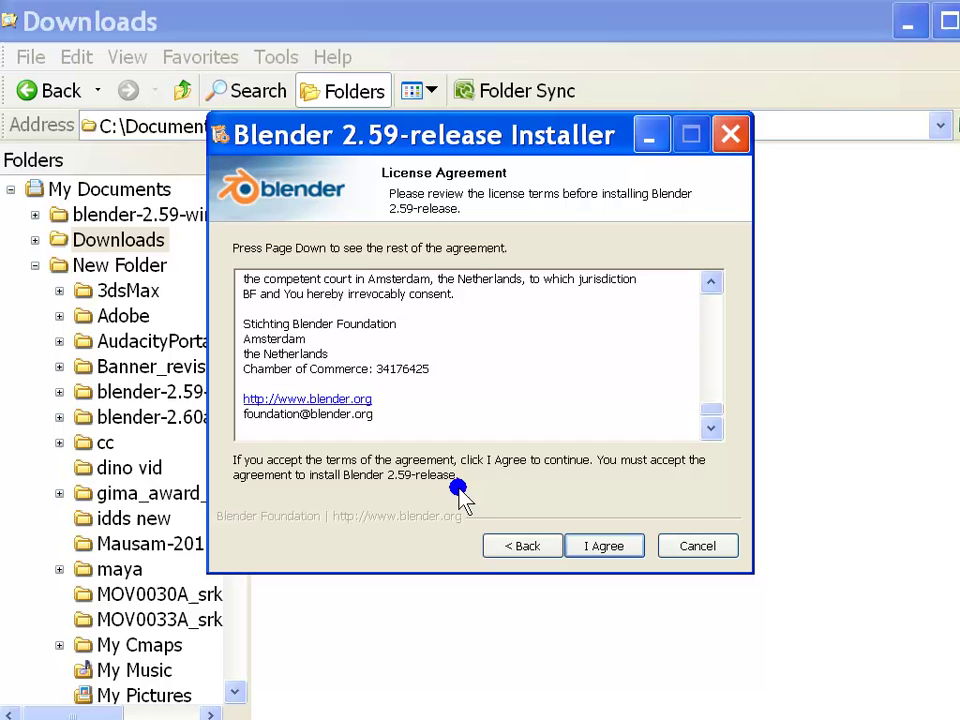
Accept the license and keep all four default components to reach the install location page
left_click(598, 548)
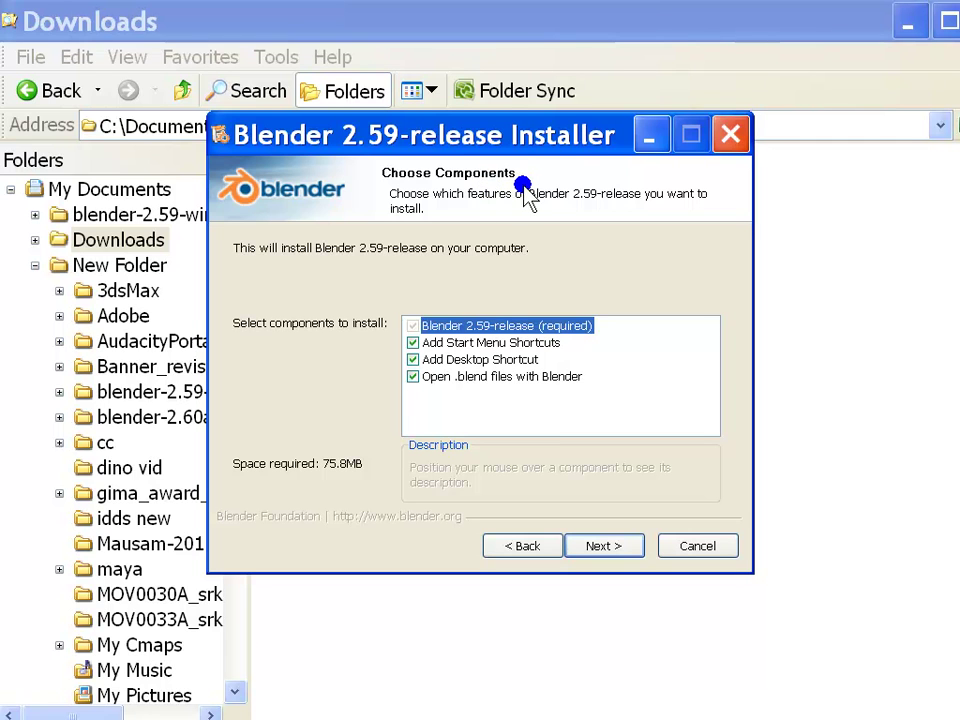
mouse_move(483, 357)
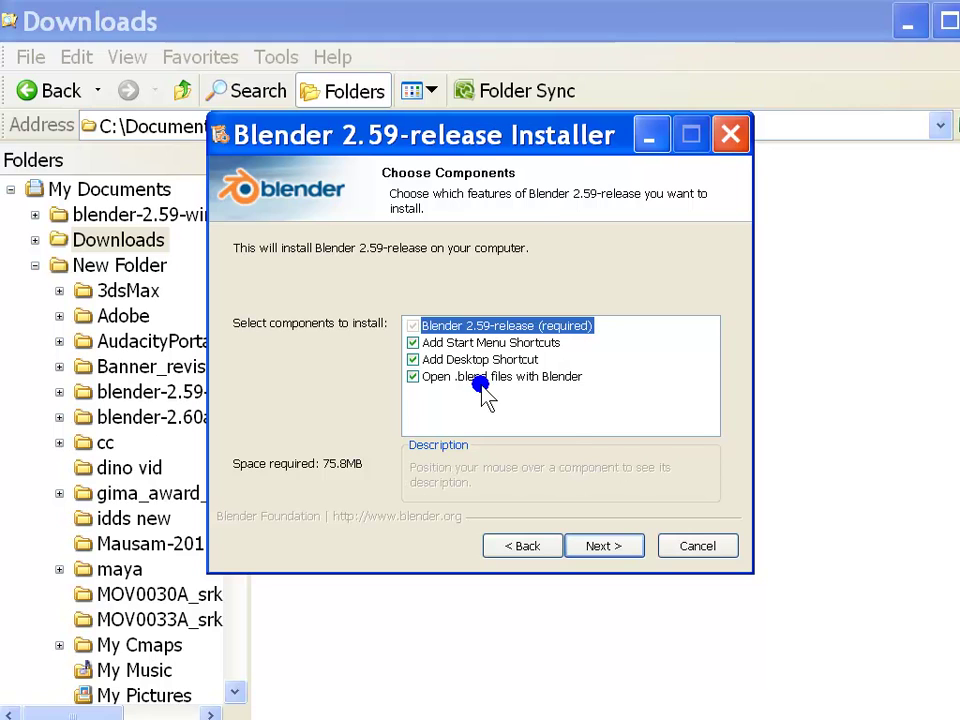
left_click(605, 546)
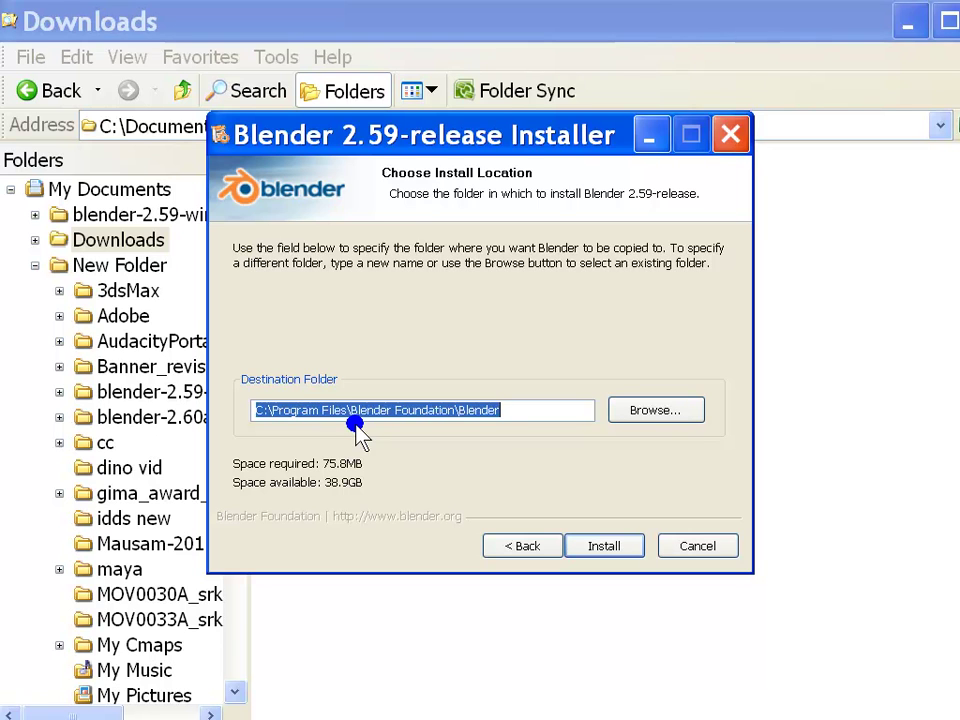
Install Blender 2.59-release into the default destination folder
left_click(600, 546)
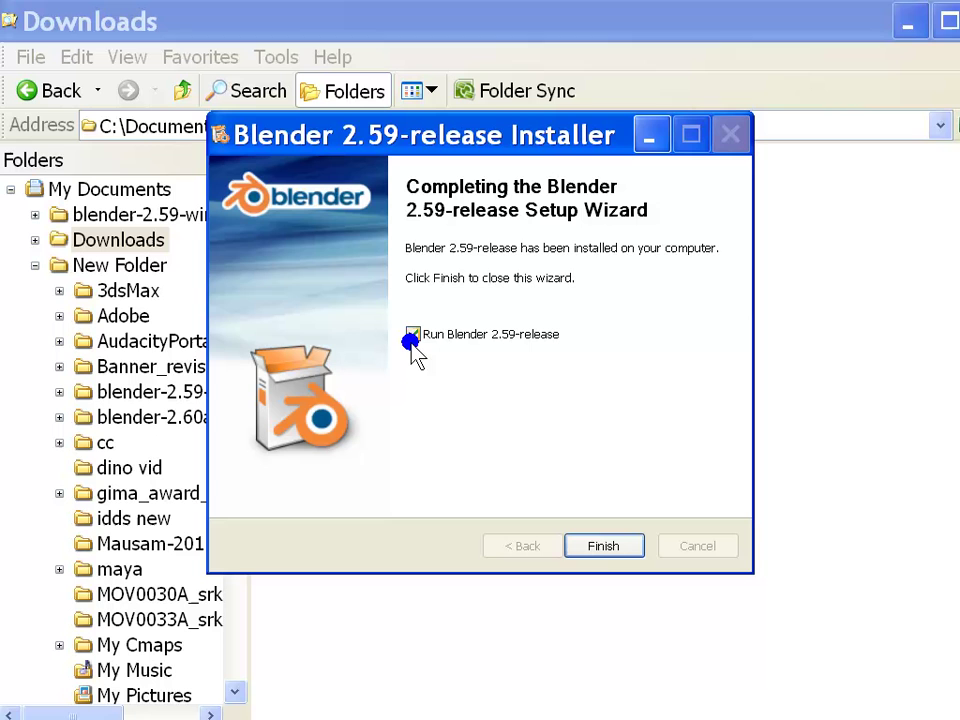
Finish setup with 'Run Blender 2.59-release' checked so Blender launches
left_click(604, 546)
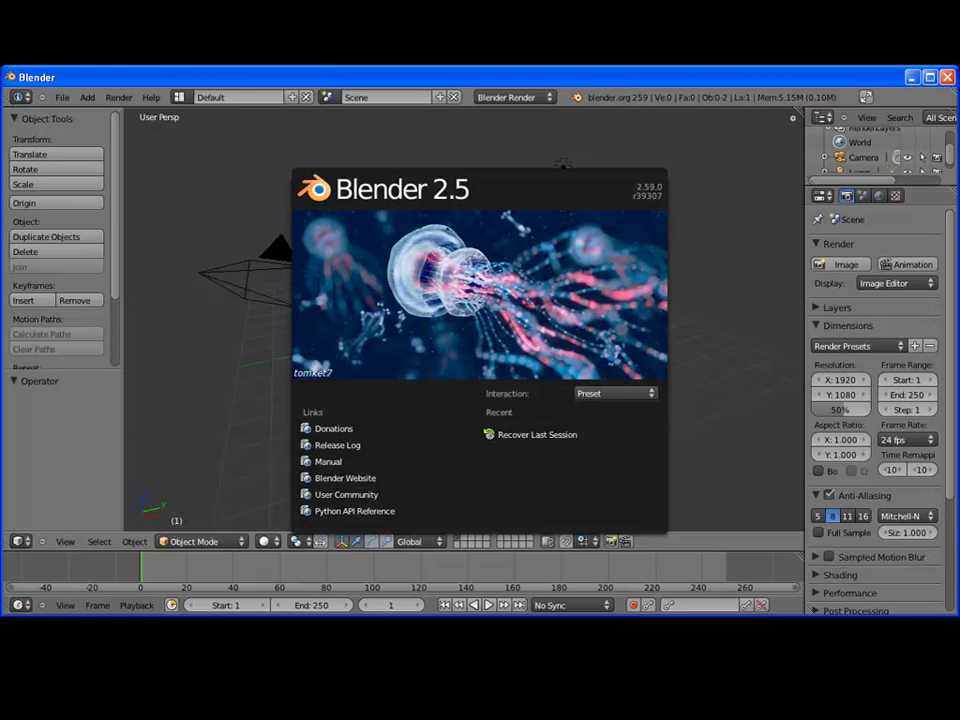